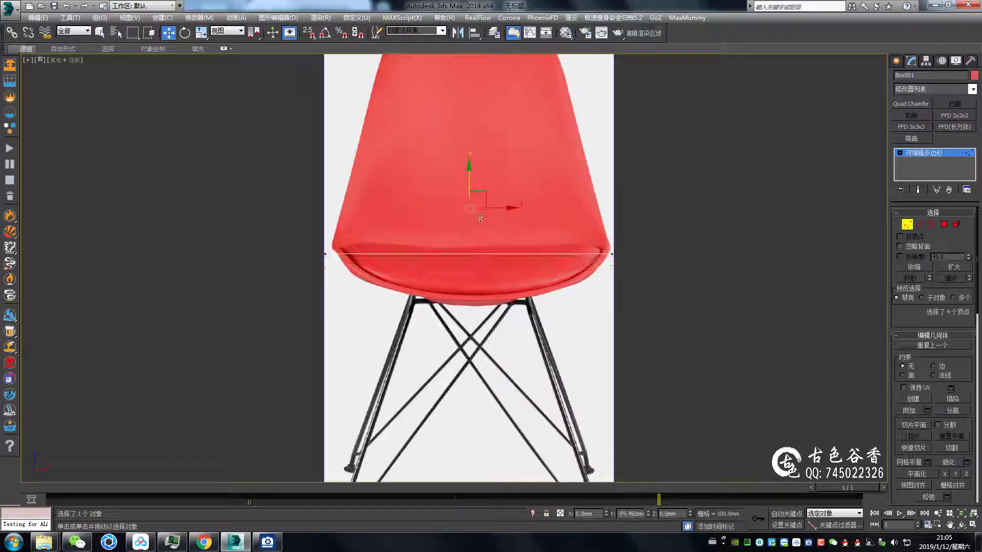
- In the Left view, pull a seat vertex down onto the chair's side profile
{"action": "key", "text": "alt+w"}
{"action": "key", "text": "w"}
{"action": "key", "text": "alt+w"}
{"action": "middle_click_drag", "start_coordinate": [467, 284], "coordinate": [440, 266]}
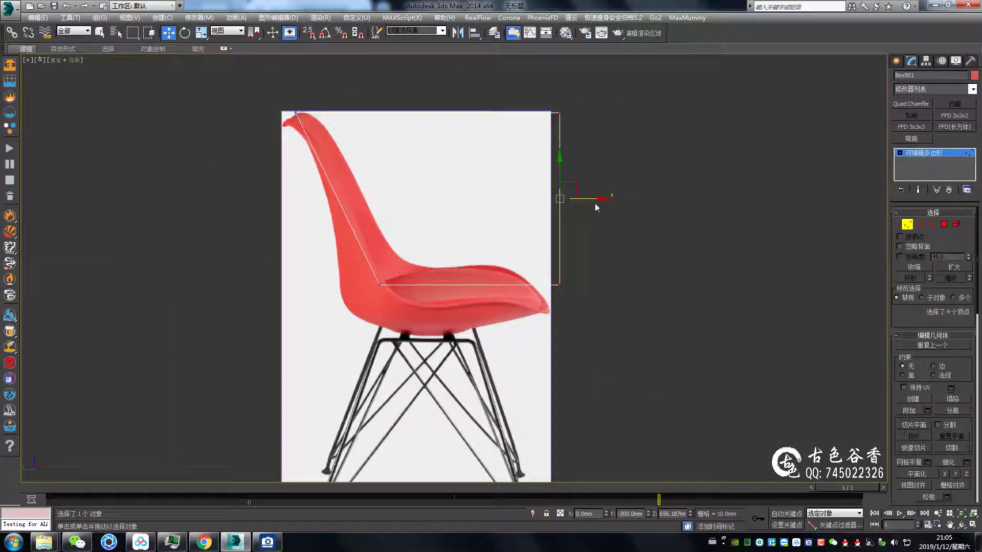
{"action": "scroll", "coordinate": [440, 266], "scroll_direction": "up", "scroll_amount": 3}
{"action": "left_click_drag", "start_coordinate": [397, 290], "coordinate": [397, 296]}
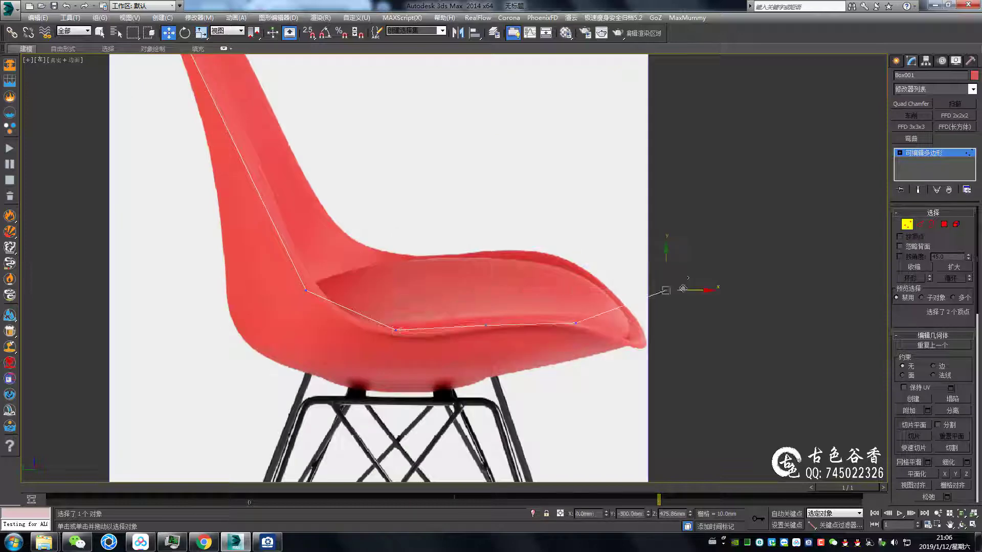
{"action": "scroll", "coordinate": [368, 306], "scroll_direction": "down", "scroll_amount": 3}
- In the Front view, select the second-row vertex pair and scale it to the backrest width
{"action": "left_click", "coordinate": [290, 164]}
{"action": "scroll", "coordinate": [225, 203], "scroll_direction": "up", "scroll_amount": 3}
{"action": "scroll", "coordinate": [373, 252], "scroll_direction": "up", "scroll_amount": 2}
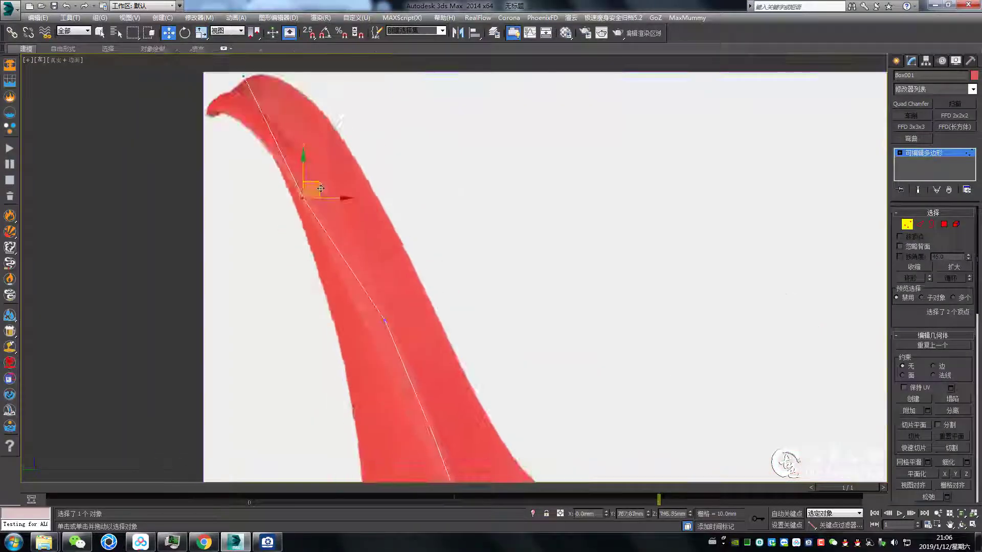
{"action": "scroll", "coordinate": [320, 189], "scroll_direction": "down", "scroll_amount": 2}
{"action": "key", "text": "f"}
{"action": "key", "text": "r"}
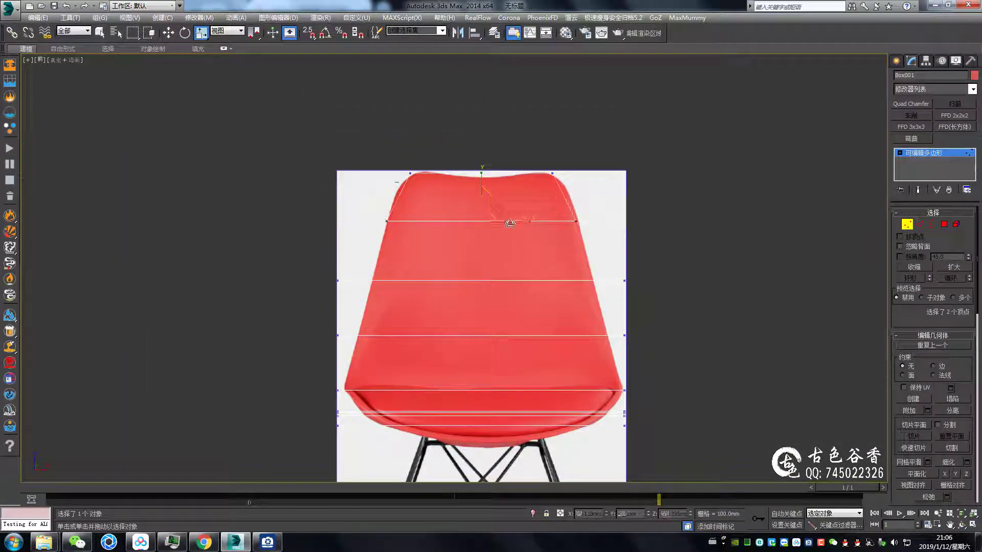
{"action": "scroll", "coordinate": [520, 195], "scroll_direction": "up", "scroll_amount": 2}
{"action": "scroll", "coordinate": [535, 308], "scroll_direction": "down", "scroll_amount": 2}
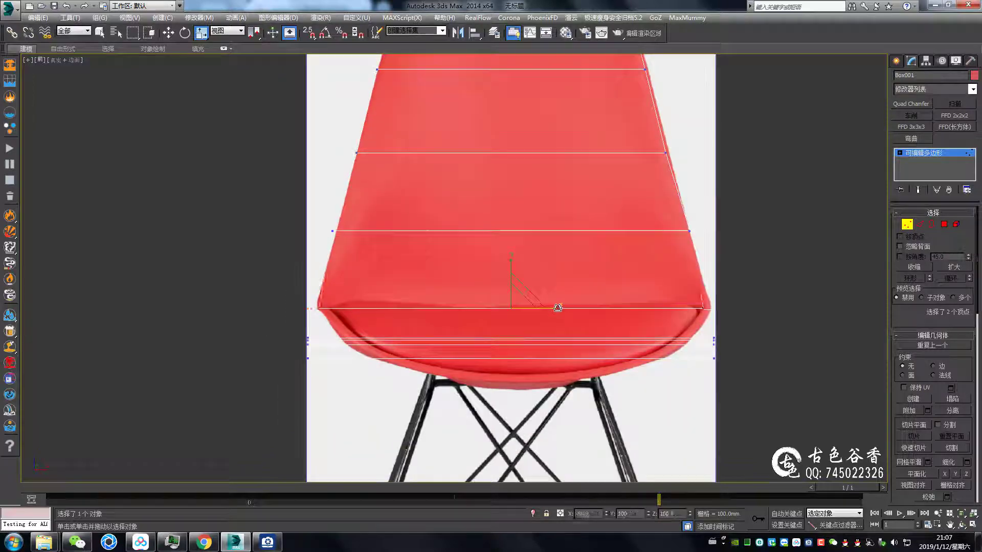
{"action": "scroll", "coordinate": [318, 175], "scroll_direction": "up", "scroll_amount": 2}
{"action": "left_click_drag", "start_coordinate": [327, 214], "coordinate": [659, 245]}
{"action": "scroll", "coordinate": [565, 238], "scroll_direction": "down", "scroll_amount": 1}
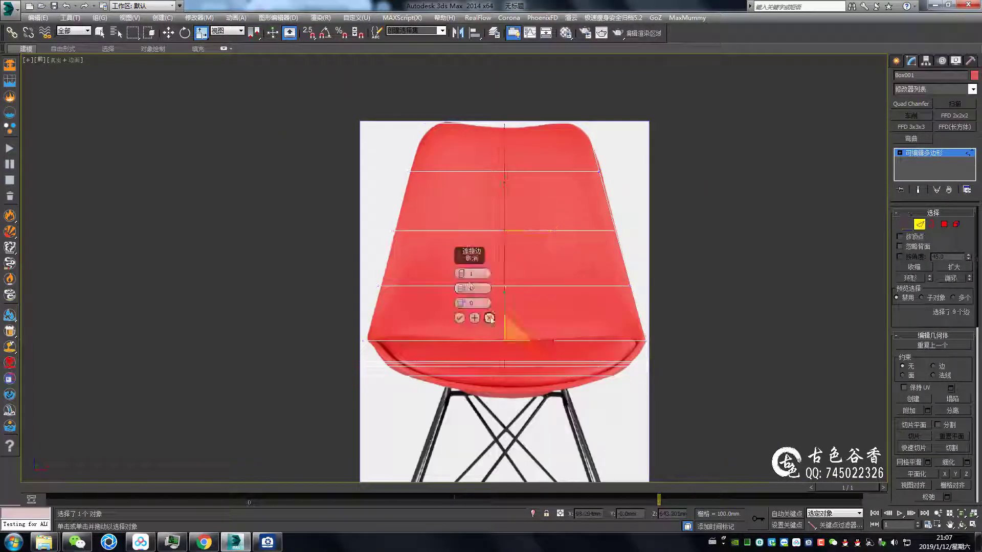
- Enter vertex mode and check the shell against the front reference
{"action": "key", "text": "p"}
{"action": "scroll", "coordinate": [565, 313], "scroll_direction": "up", "scroll_amount": 3}
{"action": "scroll", "coordinate": [698, 243], "scroll_direction": "up", "scroll_amount": 3}
{"action": "key", "text": "1"}
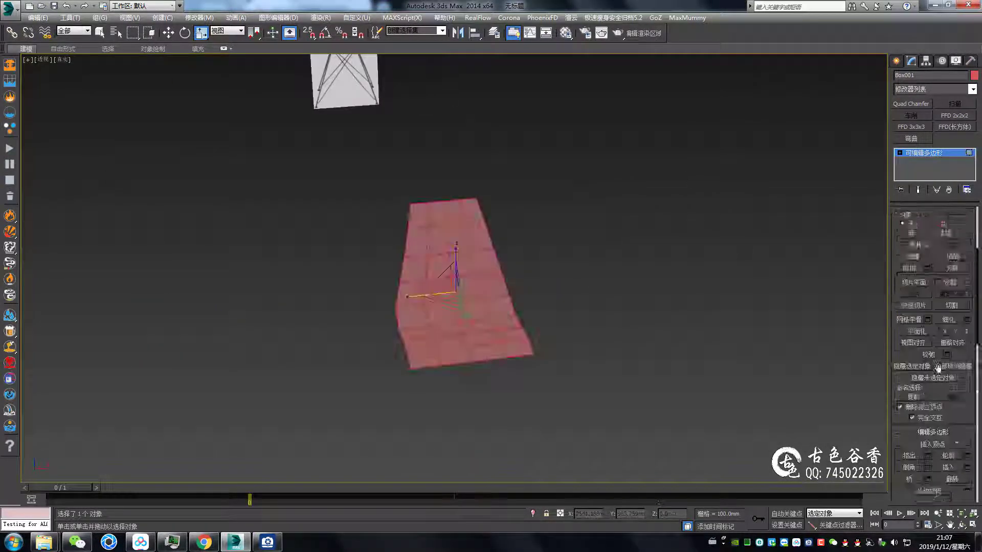
{"action": "scroll", "coordinate": [455, 281], "scroll_direction": "down", "scroll_amount": 3}
{"action": "key", "text": "w"}
{"action": "key", "text": "f"}
{"action": "key", "text": "p"}
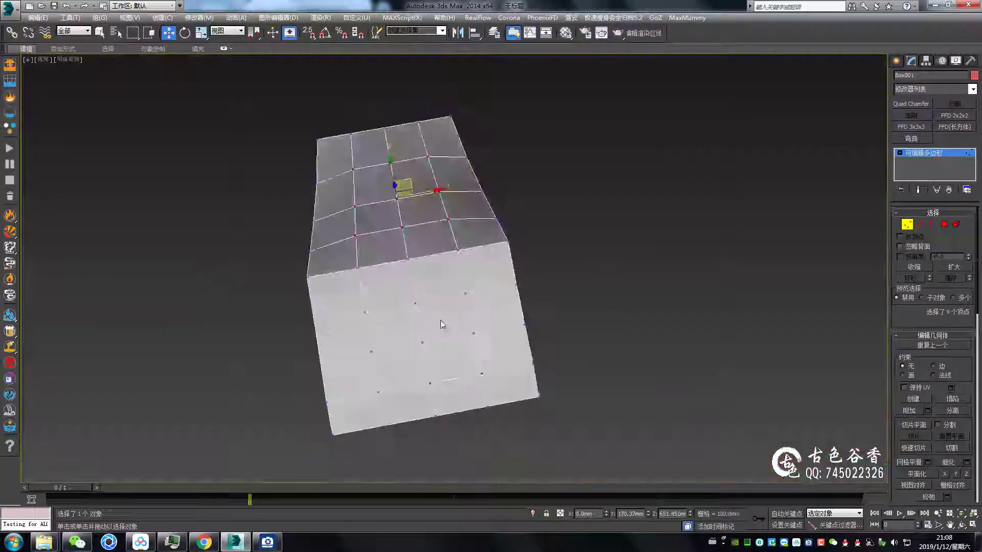
{"action": "key", "text": "f"}
{"action": "key", "text": "p"}
{"action": "key", "text": "f"}
- Compare Front and Perspective views, then set up the Left side view with Move
{"action": "scroll", "coordinate": [512, 256], "scroll_direction": "down", "scroll_amount": 2}
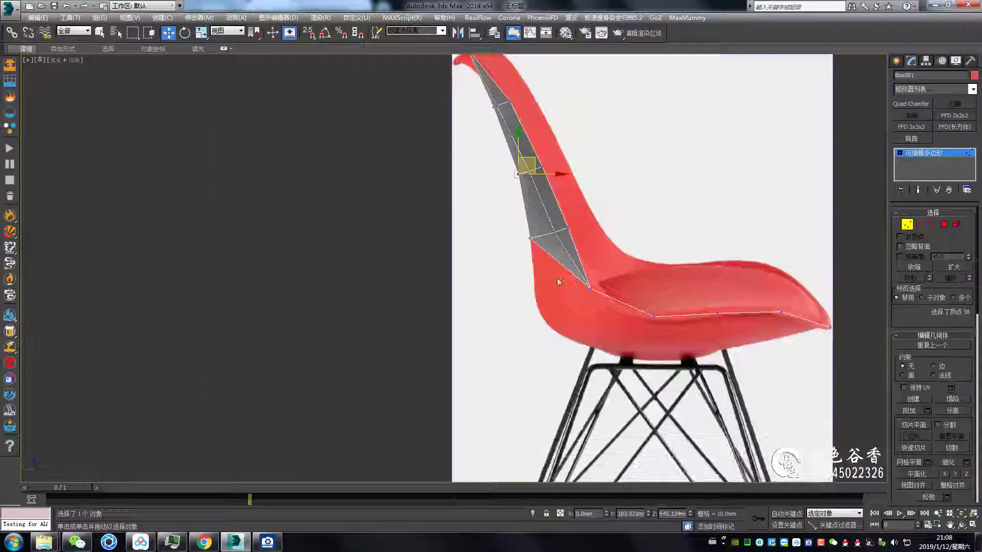
{"action": "key", "text": "p"}
{"action": "key", "text": "q"}
{"action": "key", "text": "f"}
{"action": "key", "text": "p"}
{"action": "key", "text": "l"}
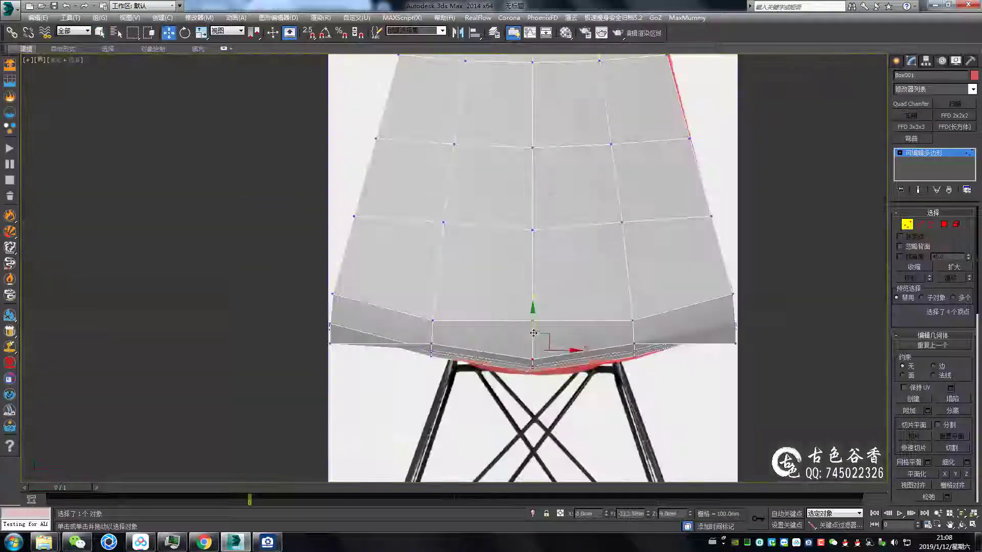
{"action": "key", "text": "w"}
{"action": "key", "text": "l"}
- In the Left view, adjust the backrest-seat junction and seat vertices to the side silhouette
{"action": "scroll", "coordinate": [471, 268], "scroll_direction": "up", "scroll_amount": 5}
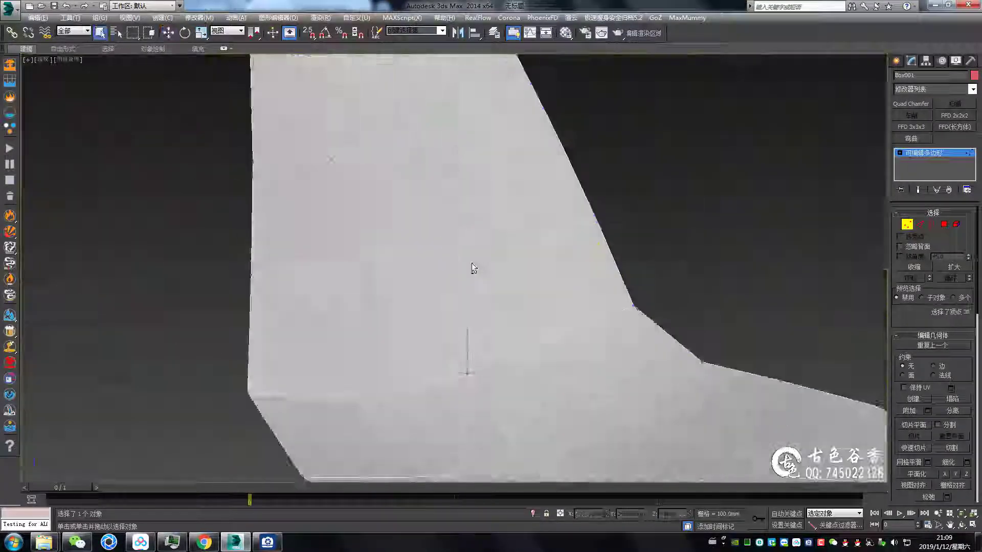
{"action": "scroll", "coordinate": [471, 267], "scroll_direction": "down", "scroll_amount": 5}
{"action": "left_click", "coordinate": [583, 253]}
{"action": "mouse_move", "coordinate": [583, 253]}
{"action": "middle_mouse_down"}
{"action": "mouse_move", "coordinate": [439, 322]}
{"action": "mouse_move", "coordinate": [552, 291]}
{"action": "mouse_move", "coordinate": [515, 260]}
{"action": "middle_mouse_up"}
{"action": "scroll", "coordinate": [439, 322], "scroll_direction": "up", "scroll_amount": 1}
{"action": "key", "text": "l"}
{"action": "scroll", "coordinate": [512, 335], "scroll_direction": "up", "scroll_amount": 3}
{"action": "scroll", "coordinate": [513, 336], "scroll_direction": "down", "scroll_amount": 3}
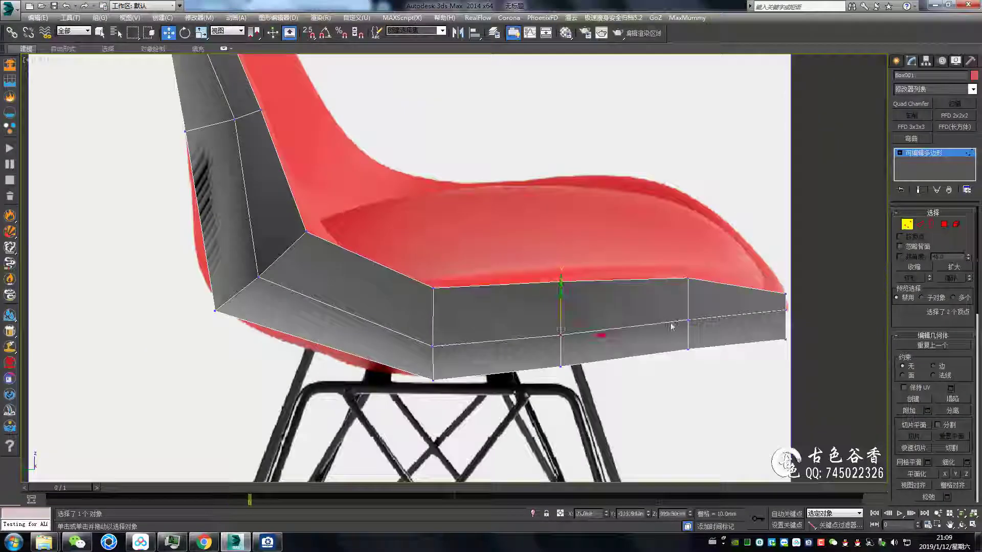
{"action": "left_click", "coordinate": [682, 288]}
{"action": "scroll", "coordinate": [682, 288], "scroll_direction": "up", "scroll_amount": 5}
{"action": "scroll", "coordinate": [390, 240], "scroll_direction": "down", "scroll_amount": 3}
{"action": "scroll", "coordinate": [389, 240], "scroll_direction": "down", "scroll_amount": 5}
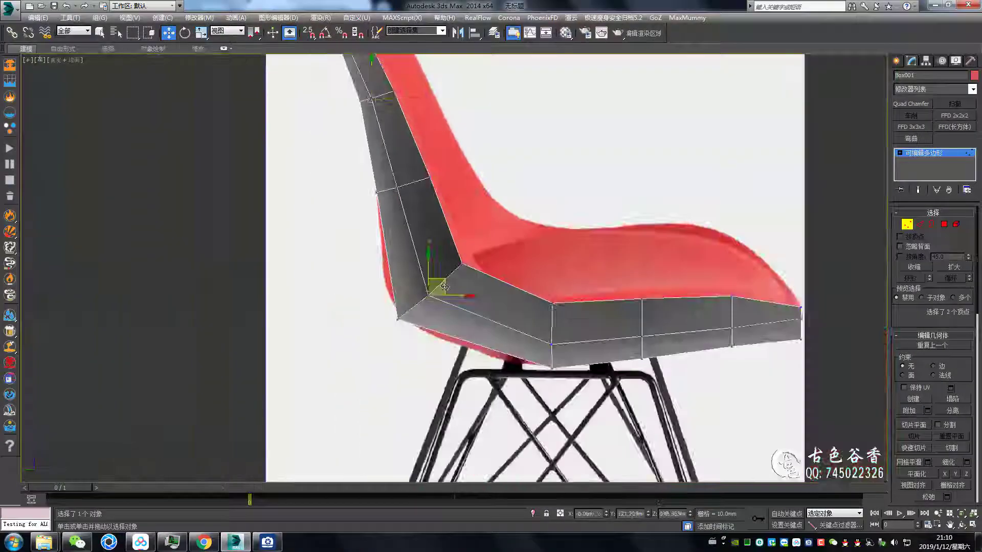
- Isolate the shell, orbit to inspect it, and return to the Left view in edge mode
{"action": "key", "text": "p"}
{"action": "key", "text": "alt+q"}
{"action": "middle_click_drag", "start_coordinate": [389, 214], "coordinate": [355, 148], "text": "alt"}
{"action": "scroll", "coordinate": [355, 149], "scroll_direction": "up", "scroll_amount": 3}
{"action": "key", "text": "alt+w"}
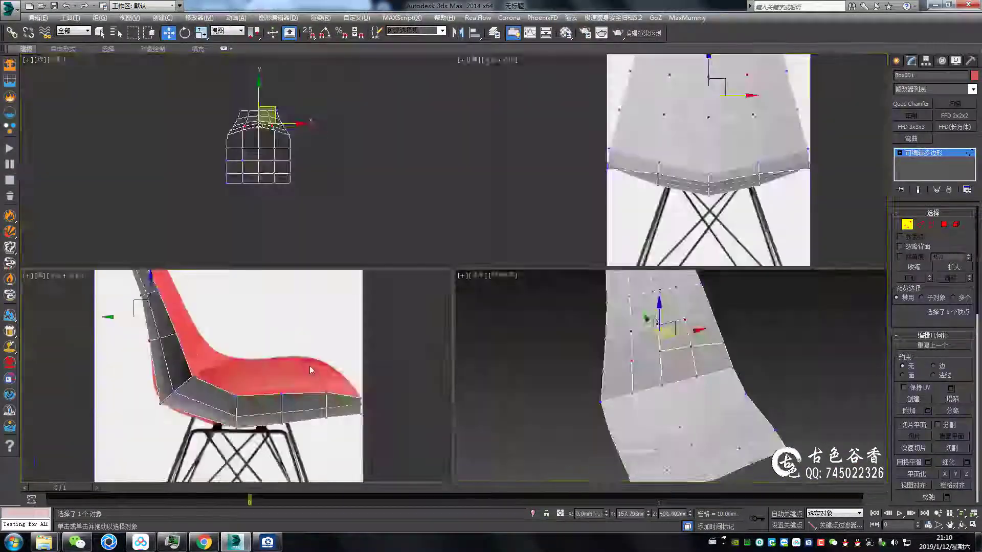
{"action": "key", "text": "alt+w"}
{"action": "key", "text": "2"}
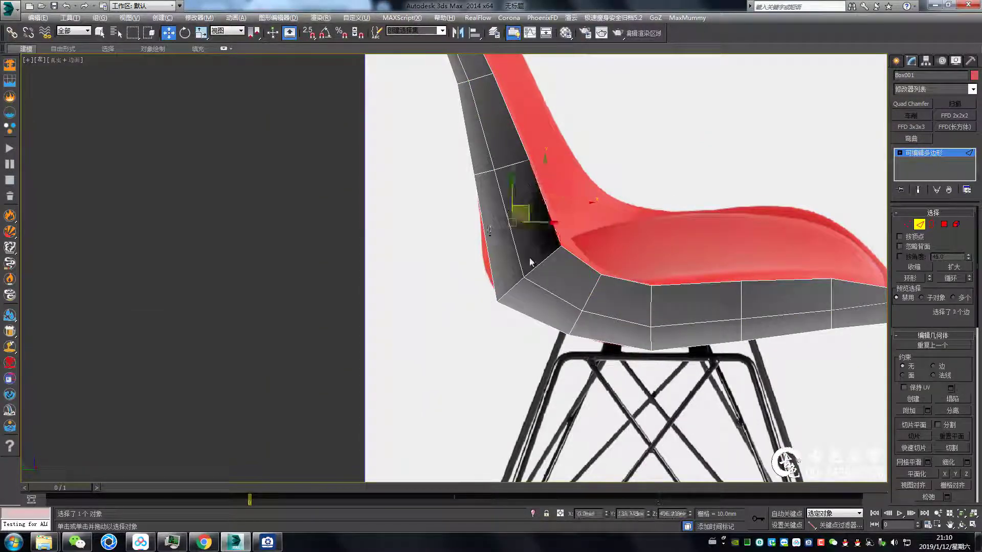
{"action": "scroll", "coordinate": [530, 262], "scroll_direction": "down", "scroll_amount": 2}
- Inset the selected inner polygons and inspect the shell from the top in wireframe
{"action": "key", "text": "p"}
{"action": "key", "text": "4"}
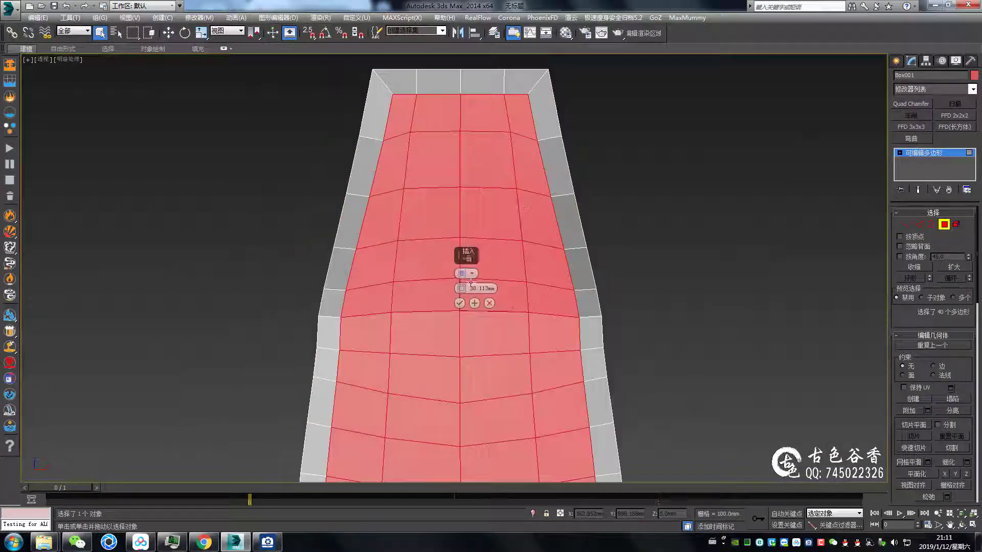
{"action": "middle_click_drag", "start_coordinate": [470, 281], "coordinate": [358, 245], "text": "alt"}
{"action": "key", "text": "t"}
{"action": "key", "text": "F3"}
{"action": "key", "text": "1"}
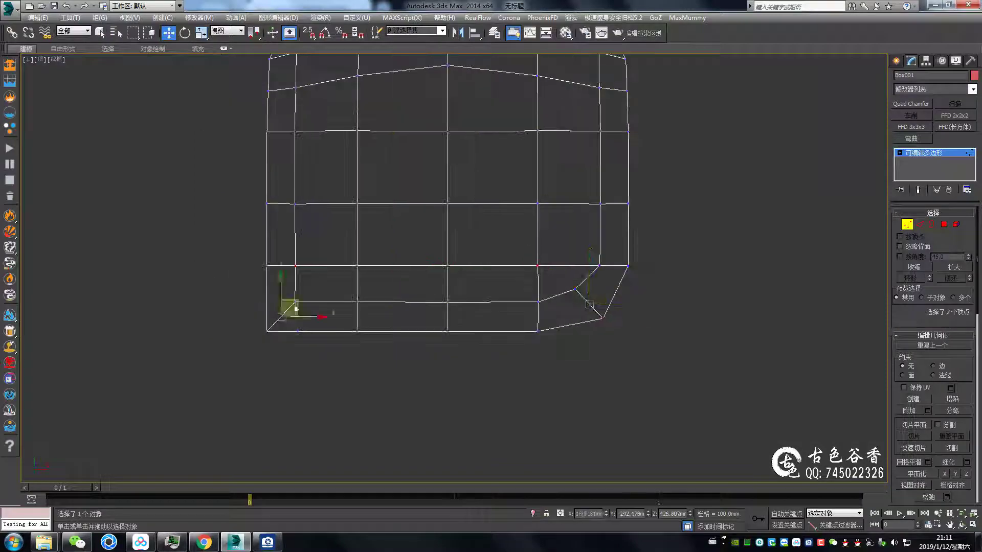
{"action": "key", "text": "F3"}
- Compare the backrest with the Left and Front references, selecting more backrest vertices
{"action": "key", "text": "l"}
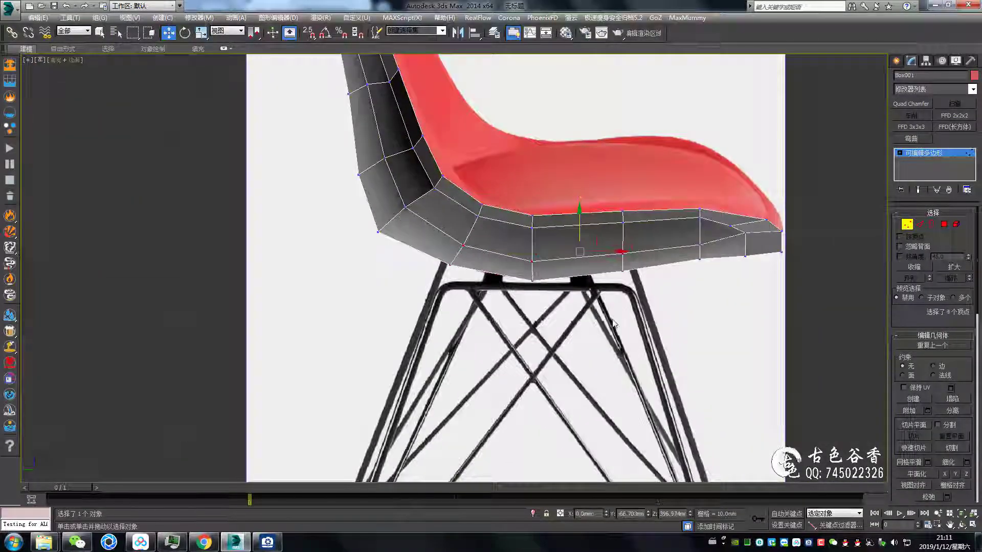
{"action": "middle_click_drag", "start_coordinate": [613, 323], "coordinate": [582, 230], "text": "alt"}
{"action": "scroll", "coordinate": [582, 214], "scroll_direction": "up", "scroll_amount": 5}
{"action": "key", "text": "f"}
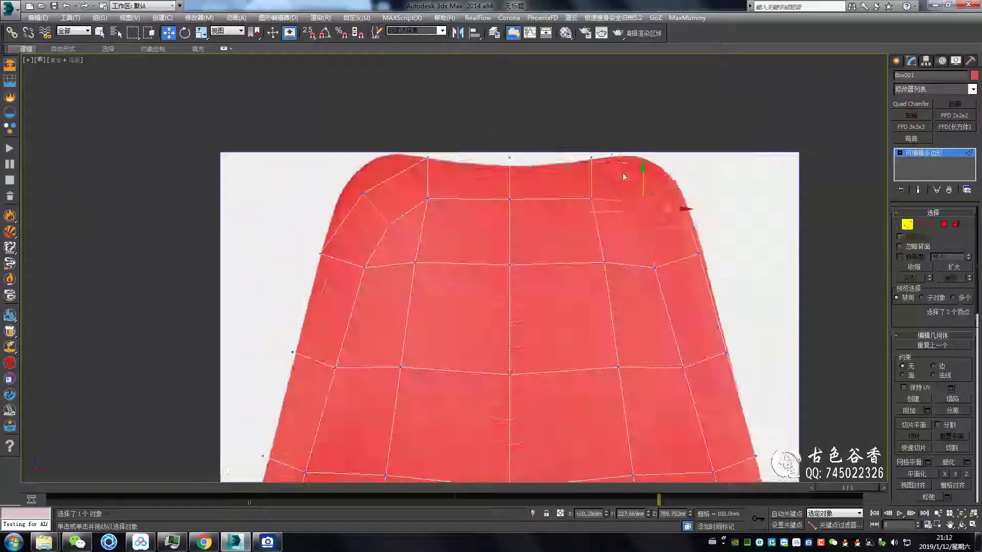
{"action": "scroll", "coordinate": [659, 174], "scroll_direction": "up", "scroll_amount": 3}
{"action": "middle_click_drag", "start_coordinate": [460, 153], "coordinate": [511, 214]}
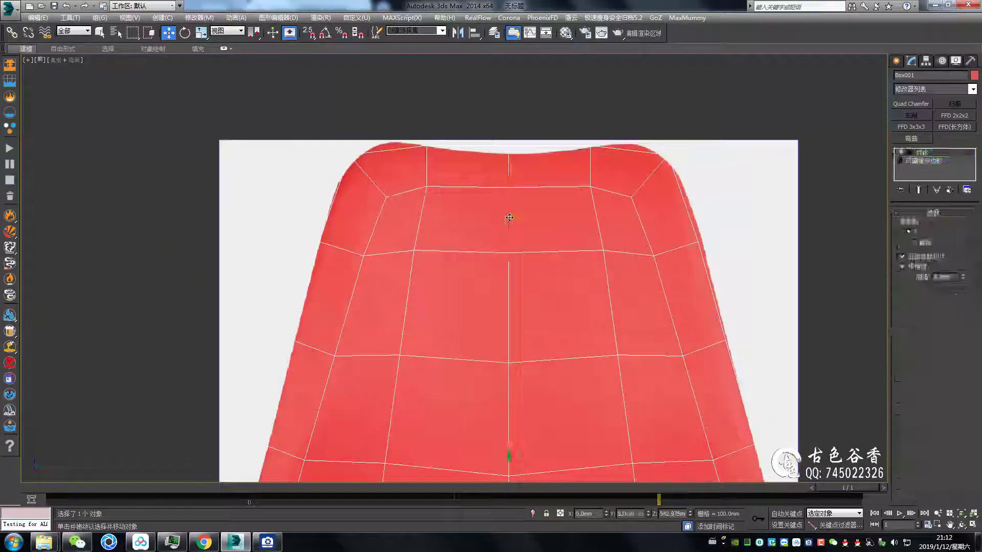
{"action": "scroll", "coordinate": [512, 230], "scroll_direction": "up", "scroll_amount": 3}
{"action": "left_click_drag", "start_coordinate": [634, 255], "coordinate": [654, 286], "text": "ctrl"}
- Inspect the backrest close up from the Left side and start the Cut tool
{"action": "key", "text": "l"}
{"action": "mouse_move", "coordinate": [647, 254]}
{"action": "middle_mouse_down", "text": "alt"}
{"action": "mouse_move", "coordinate": [461, 307]}
{"action": "mouse_move", "coordinate": [487, 228]}
{"action": "mouse_move", "coordinate": [475, 290]}
{"action": "mouse_move", "coordinate": [511, 246]}
{"action": "middle_mouse_up", "text": "alt"}
{"action": "scroll", "coordinate": [460, 306], "scroll_direction": "up", "scroll_amount": 3}
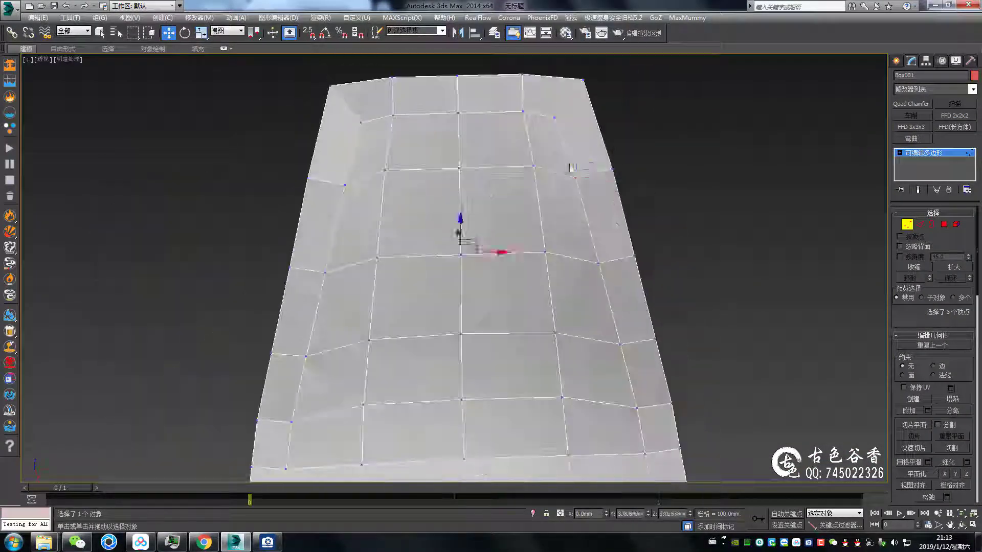
{"action": "scroll", "coordinate": [542, 223], "scroll_direction": "up", "scroll_amount": 3}
{"action": "scroll", "coordinate": [642, 364], "scroll_direction": "down", "scroll_amount": 3}
{"action": "key", "text": "1"}
{"action": "key", "text": "alt+c"}
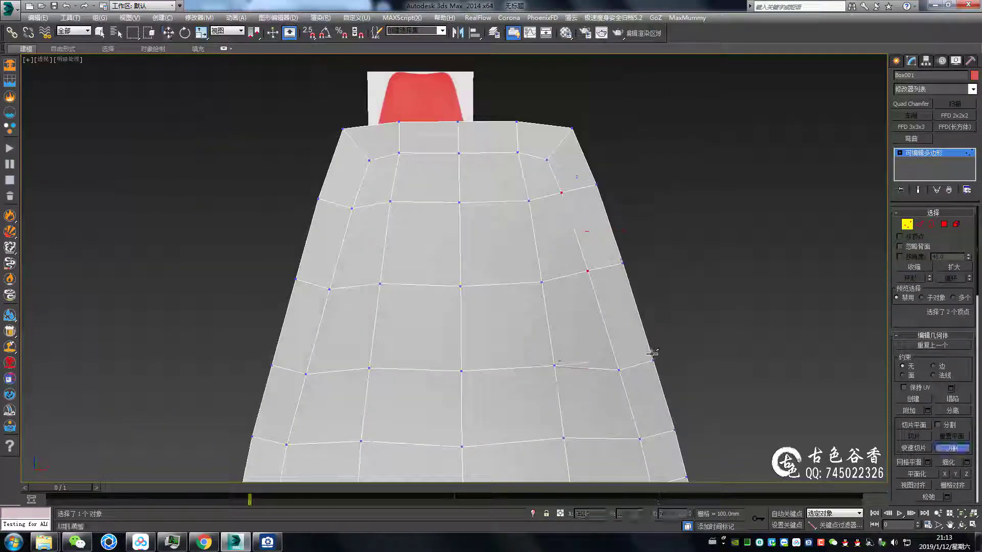
{"action": "mouse_move", "coordinate": [482, 339]}
{"action": "middle_mouse_down", "text": "alt"}
{"action": "mouse_move", "coordinate": [526, 280]}
{"action": "mouse_move", "coordinate": [632, 360]}
{"action": "middle_mouse_up", "text": "alt"}
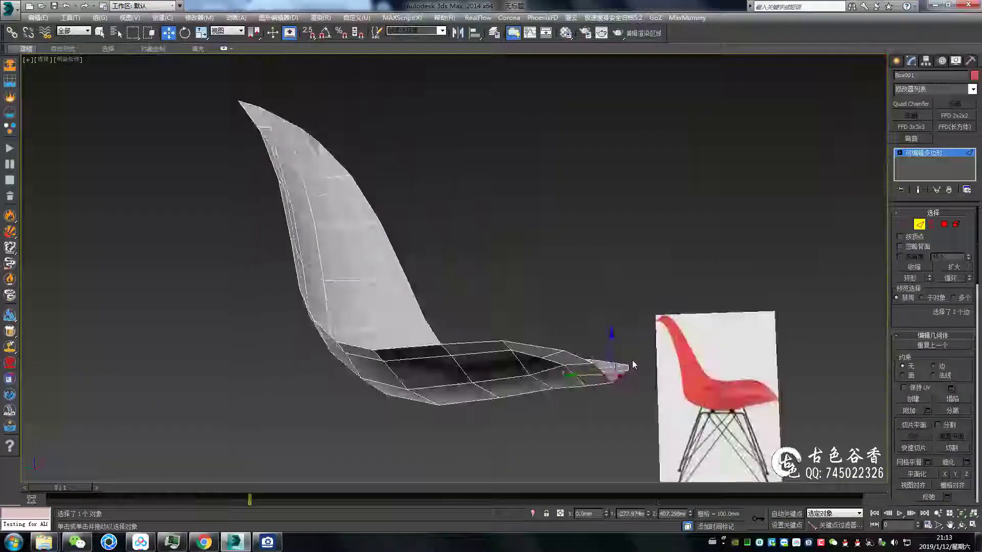
- Select two edges on the shell's seat lip in the side view, then orbit in edge mode
{"action": "key", "text": "l"}
{"action": "scroll", "coordinate": [659, 225], "scroll_direction": "up", "scroll_amount": 3}
{"action": "key", "text": "2"}
{"action": "left_click", "coordinate": [659, 225]}
{"action": "key", "text": "1"}
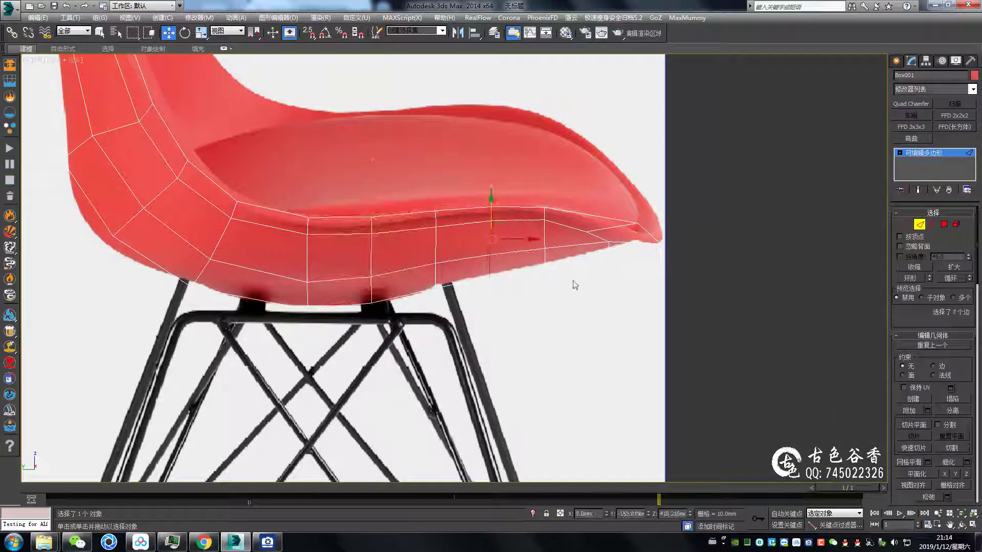
{"action": "key", "text": "p"}
{"action": "key", "text": "2"}
{"action": "mouse_move", "coordinate": [351, 256]}
{"action": "middle_mouse_down", "text": "alt"}
{"action": "mouse_move", "coordinate": [524, 349]}
{"action": "mouse_move", "coordinate": [560, 253]}
{"action": "middle_mouse_up", "text": "alt"}
{"action": "scroll", "coordinate": [524, 350], "scroll_direction": "down", "scroll_amount": 3}
- Add TurboSmooth to the chair shell and check it in Front, Perspective and side views
{"action": "key", "text": "ctrl+q"}
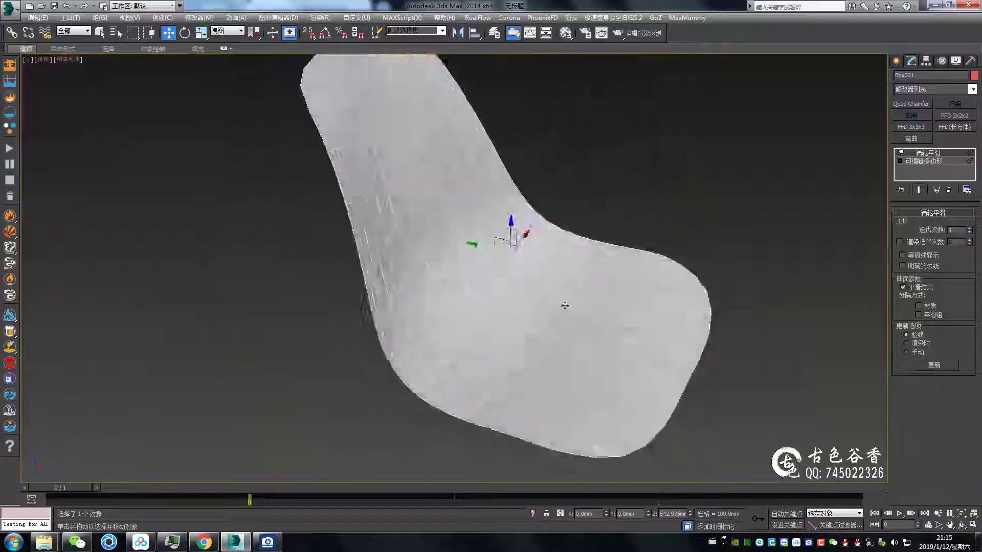
{"action": "key", "text": "f"}
{"action": "scroll", "coordinate": [561, 254], "scroll_direction": "up", "scroll_amount": 3}
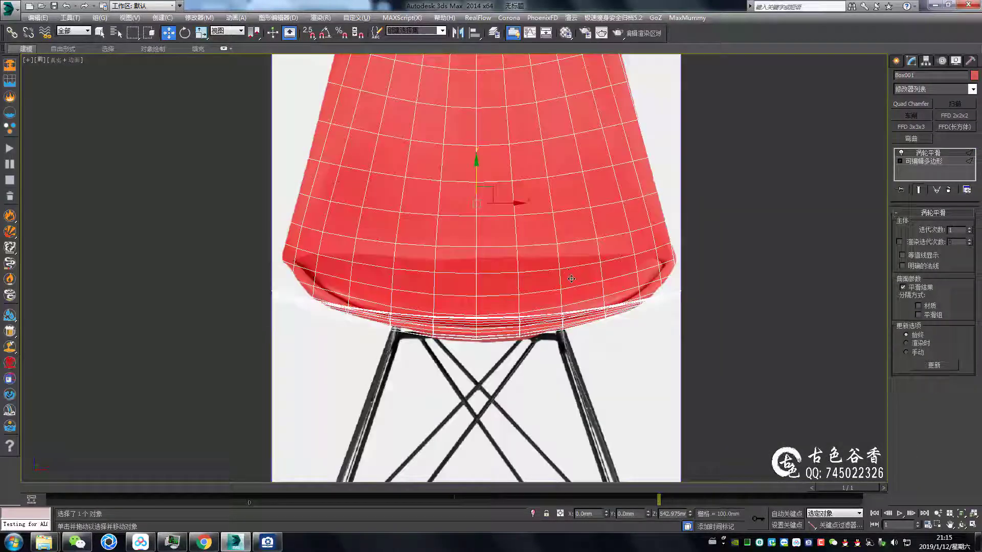
{"action": "key", "text": "p"}
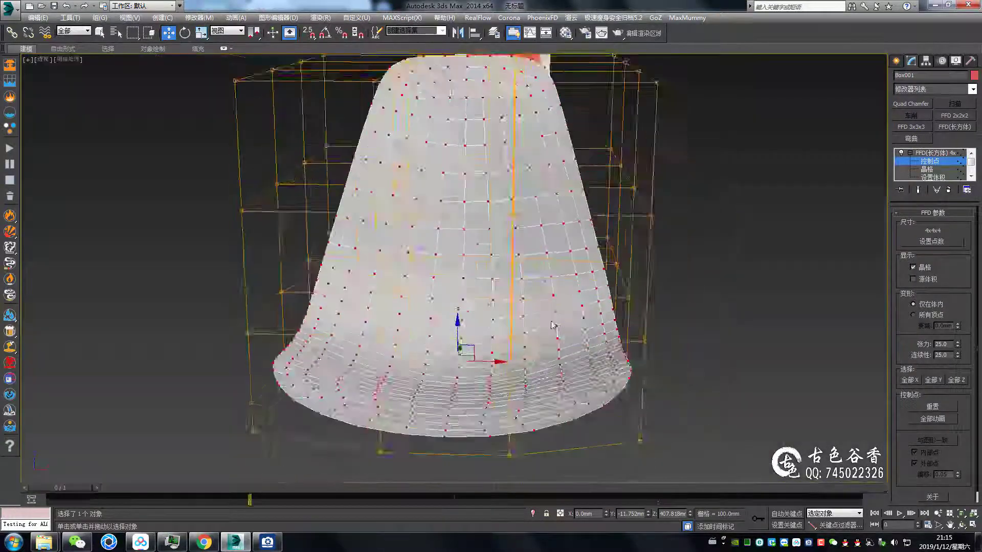
{"action": "middle_click_drag", "start_coordinate": [535, 287], "coordinate": [378, 258], "text": "alt"}
{"action": "key", "text": "l"}
{"action": "scroll", "coordinate": [378, 258], "scroll_direction": "down", "scroll_amount": 2}
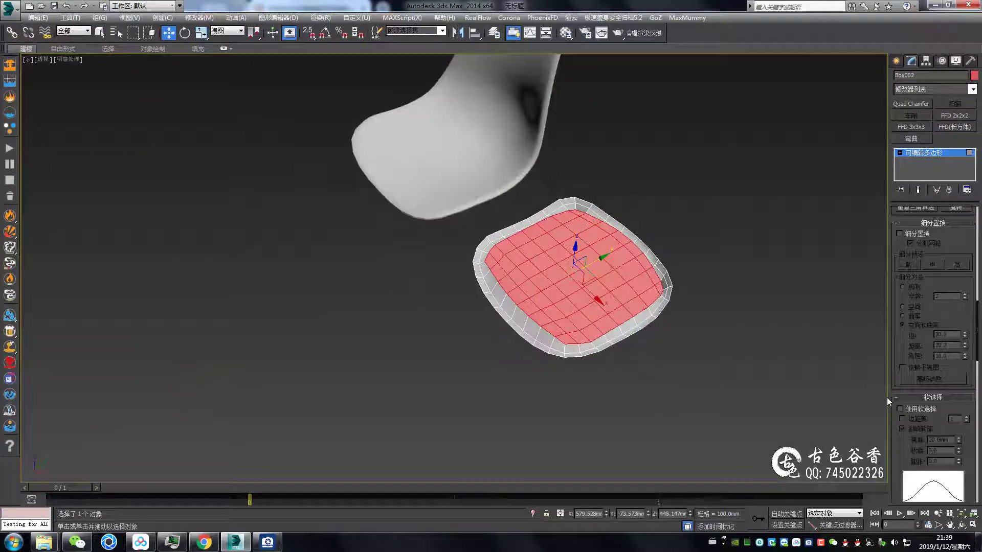
- Turn on Use Soft Selection and select a group of the cushion's edges
{"action": "left_click", "coordinate": [900, 409]}
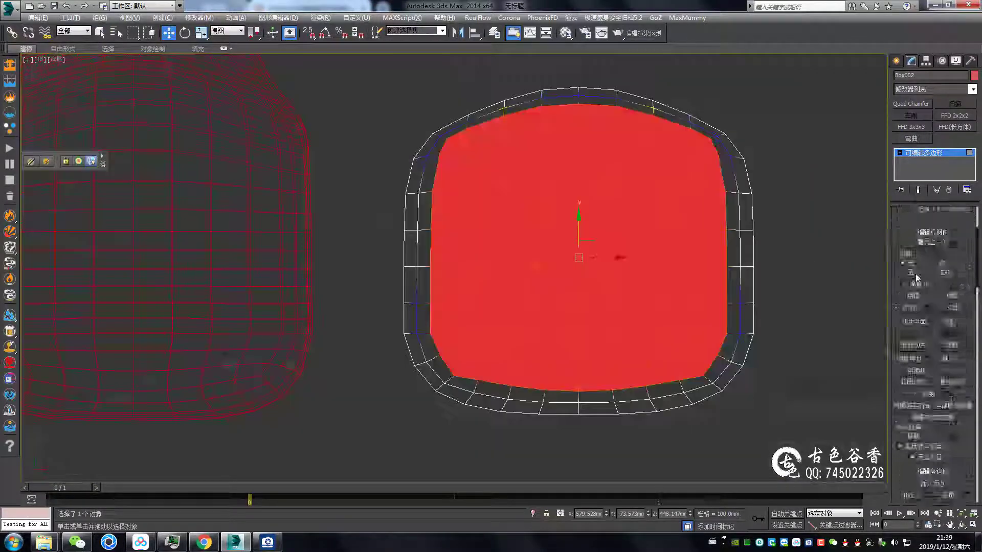
{"action": "key", "text": "1"}
{"action": "scroll", "coordinate": [572, 248], "scroll_direction": "up", "scroll_amount": 3}
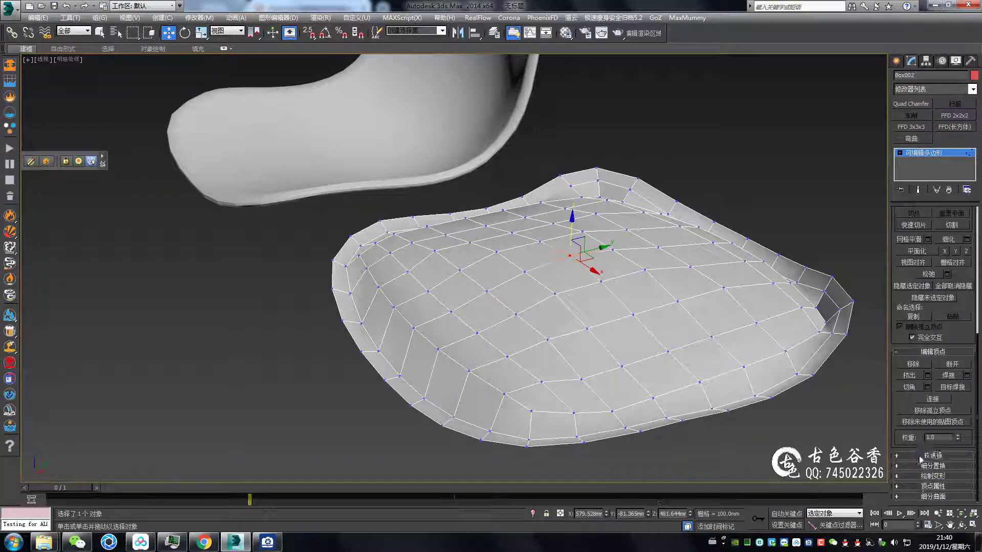
{"action": "key", "text": "2"}
{"action": "mouse_move", "coordinate": [511, 256]}
{"action": "middle_mouse_down", "text": "alt"}
{"action": "mouse_move", "coordinate": [388, 133]}
{"action": "mouse_move", "coordinate": [460, 204]}
{"action": "middle_mouse_up", "text": "alt"}
{"action": "scroll", "coordinate": [381, 119], "scroll_direction": "up", "scroll_amount": 3}
{"action": "key", "text": "2"}
{"action": "scroll", "coordinate": [460, 205], "scroll_direction": "down", "scroll_amount": 5}
- With Move active, check the cushion against the seat in a wireframe Front view
{"action": "key", "text": "w"}
{"action": "scroll", "coordinate": [552, 232], "scroll_direction": "up", "scroll_amount": 5}
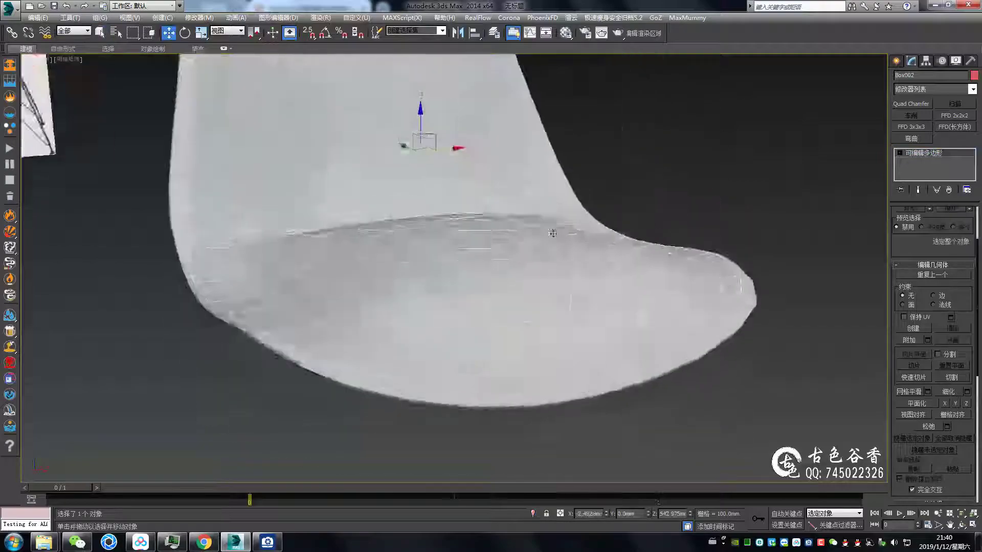
{"action": "mouse_move", "coordinate": [445, 285]}
{"action": "middle_mouse_down", "text": "alt"}
{"action": "mouse_move", "coordinate": [460, 230]}
{"action": "mouse_move", "coordinate": [462, 249]}
{"action": "mouse_move", "coordinate": [321, 181]}
{"action": "middle_mouse_up", "text": "alt"}
{"action": "scroll", "coordinate": [462, 250], "scroll_direction": "down", "scroll_amount": 5}
{"action": "key", "text": "F3"}
{"action": "key", "text": "f"}
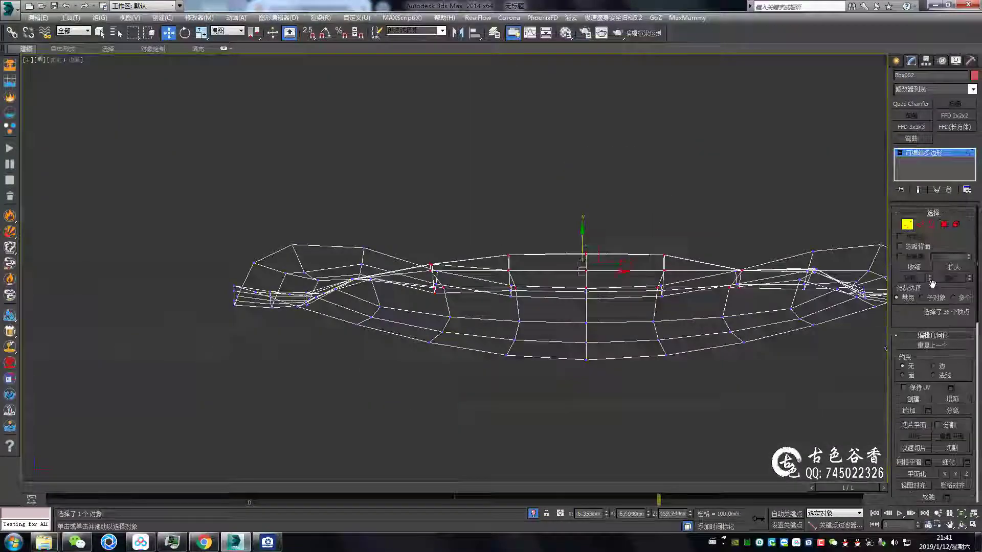
{"action": "scroll", "coordinate": [559, 240], "scroll_direction": "up", "scroll_amount": 3}
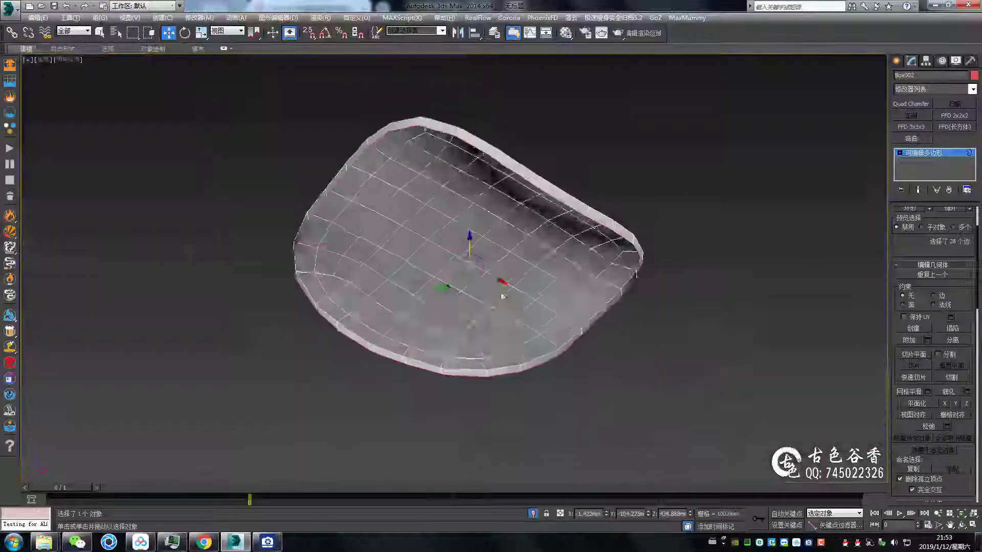
- Add a second cushion polygon to the selection
{"action": "left_click", "coordinate": [576, 317], "text": "ctrl"}
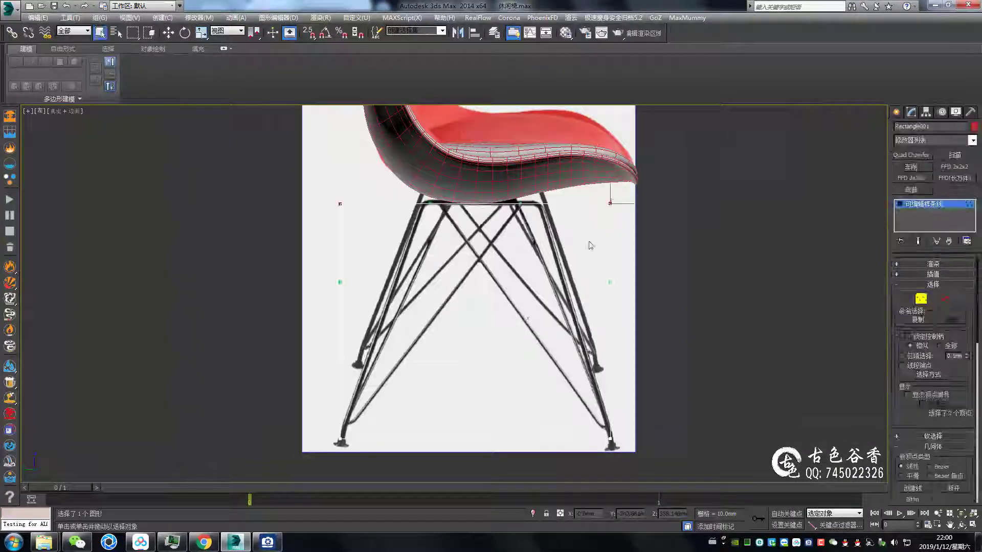
- Review the leg spline from the Top view and orbit into a perspective of the chair
{"action": "scroll", "coordinate": [591, 246], "scroll_direction": "up", "scroll_amount": 3}
{"action": "scroll", "coordinate": [454, 195], "scroll_direction": "down", "scroll_amount": 3}
{"action": "key", "text": "w"}
{"action": "scroll", "coordinate": [488, 302], "scroll_direction": "up", "scroll_amount": 3}
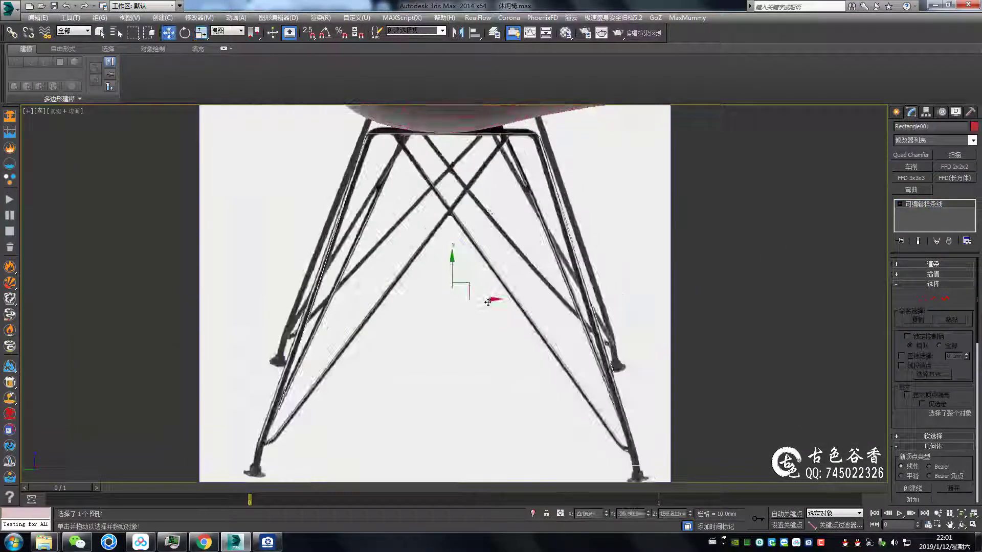
{"action": "key", "text": "t"}
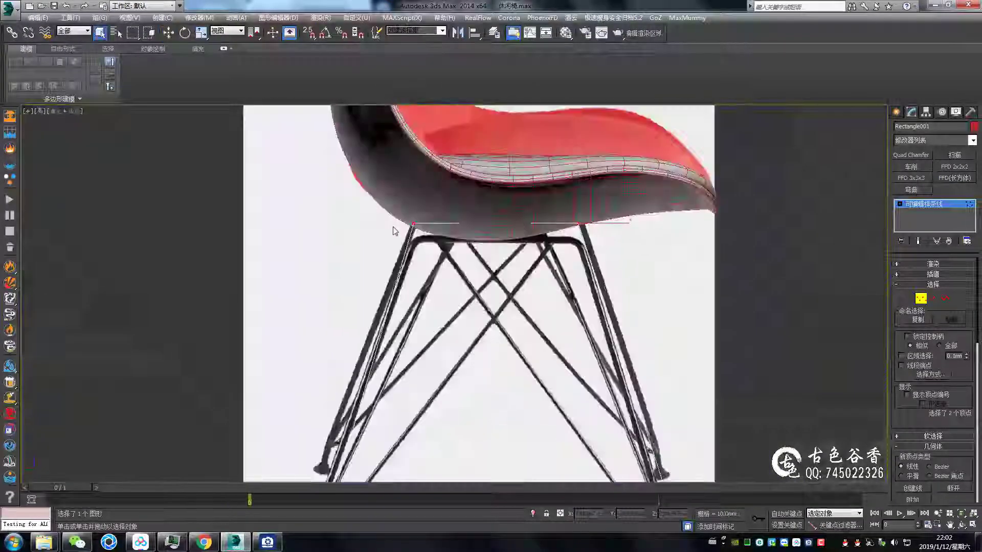
{"action": "scroll", "coordinate": [395, 230], "scroll_direction": "down", "scroll_amount": 5}
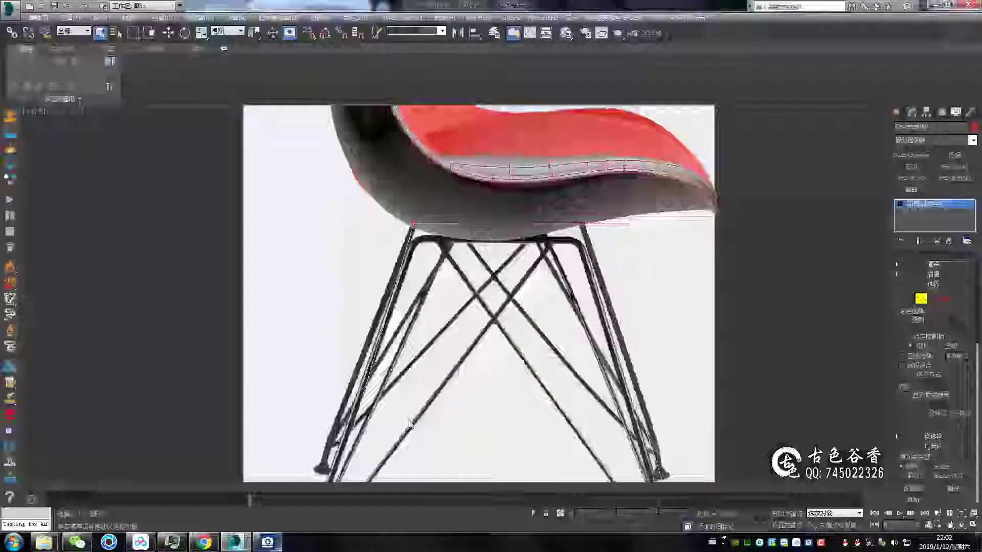
{"action": "middle_click_drag", "start_coordinate": [395, 230], "coordinate": [579, 298], "text": "alt"}
{"action": "key", "text": "w"}
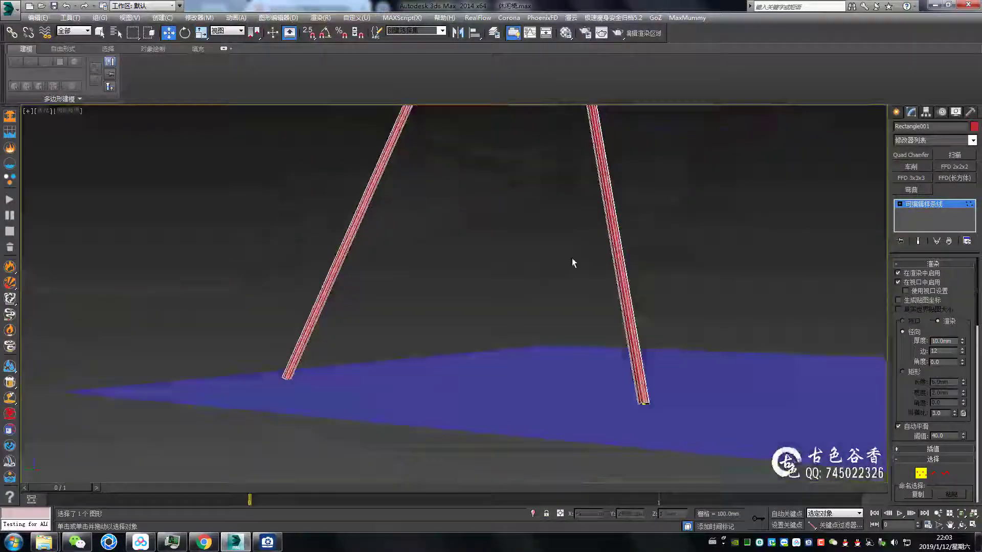
- Open the red chair reference photo in ACDSee
{"action": "left_click", "coordinate": [267, 542]}
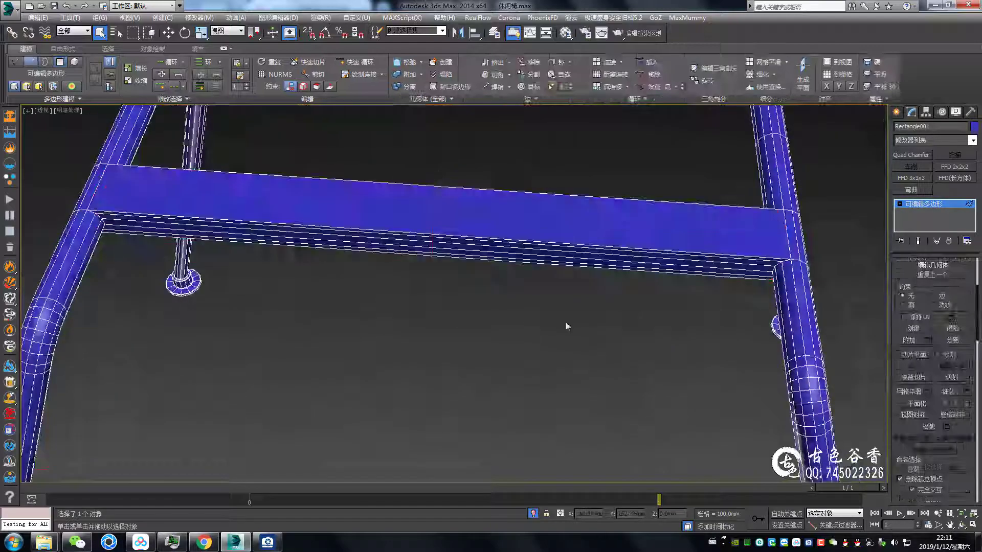
- Orbit in close on the blue crossbar's corner bend
{"action": "middle_click_drag", "start_coordinate": [458, 271], "coordinate": [695, 246], "text": "alt"}
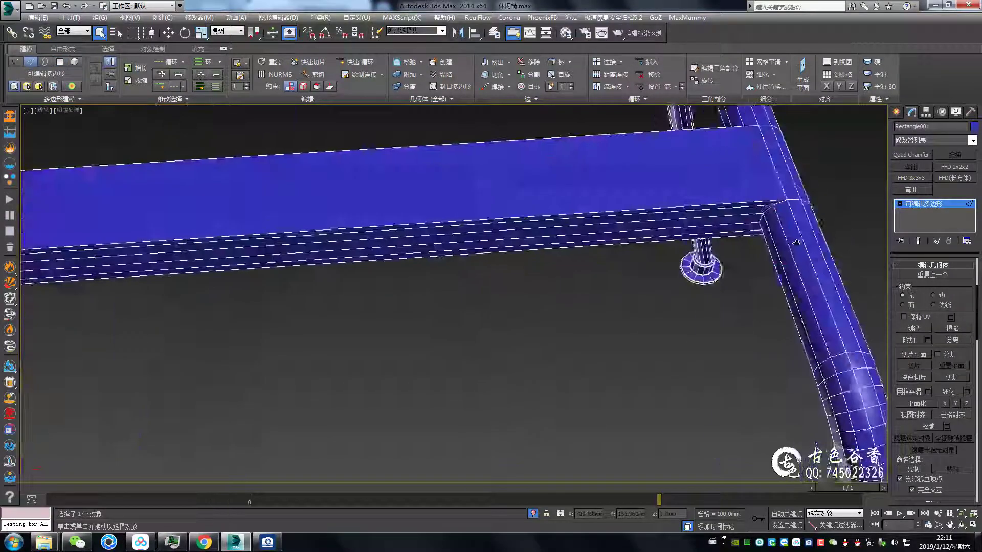
{"action": "middle_click_drag", "start_coordinate": [470, 136], "coordinate": [246, 278], "text": "alt"}
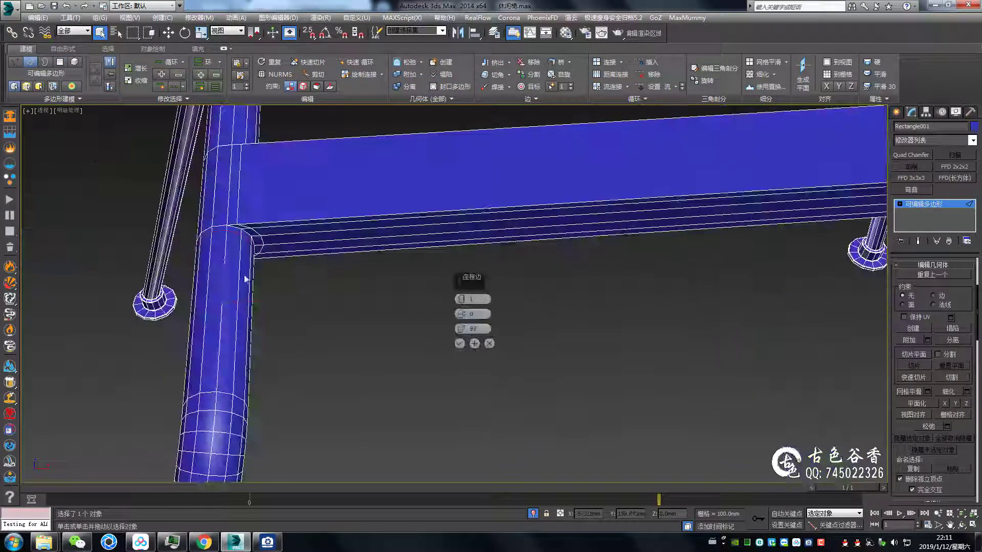
{"action": "scroll", "coordinate": [416, 338], "scroll_direction": "up", "scroll_amount": 5}
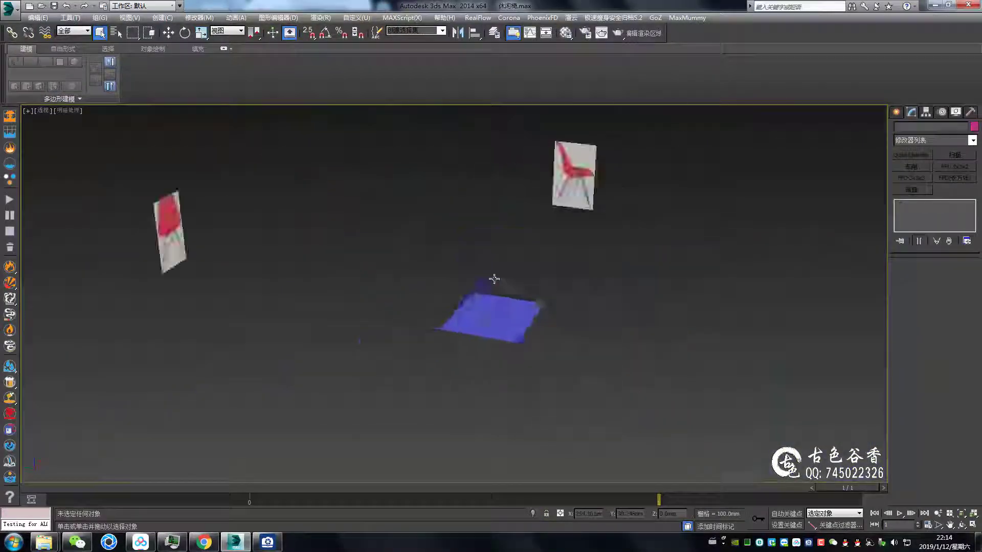
- Open the right-click context menu on the blue plane
{"action": "right_click", "coordinate": [543, 297]}
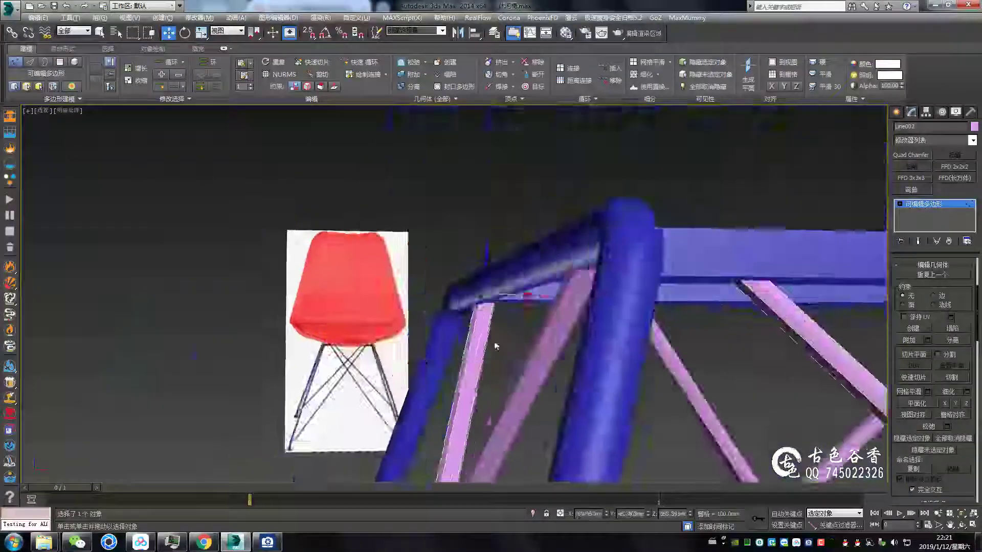
- Orbit around the chair frame to check the pink struts crossing beneath the blue base
{"action": "middle_click_drag", "start_coordinate": [495, 347], "coordinate": [370, 239], "text": "alt"}
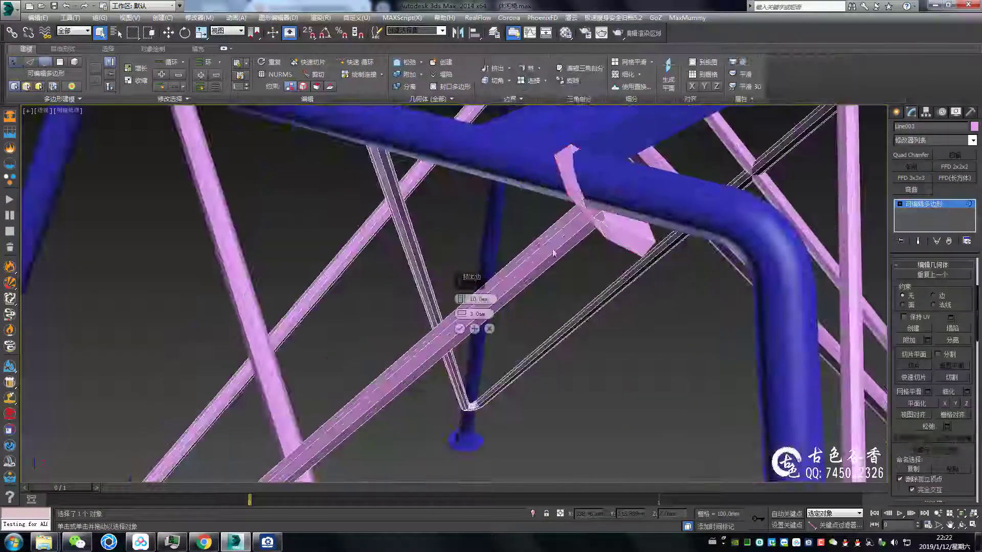
- Zoom in on the pink strut's end where it meets the blue crossbar
{"action": "scroll", "coordinate": [600, 178], "scroll_direction": "up", "scroll_amount": 5}
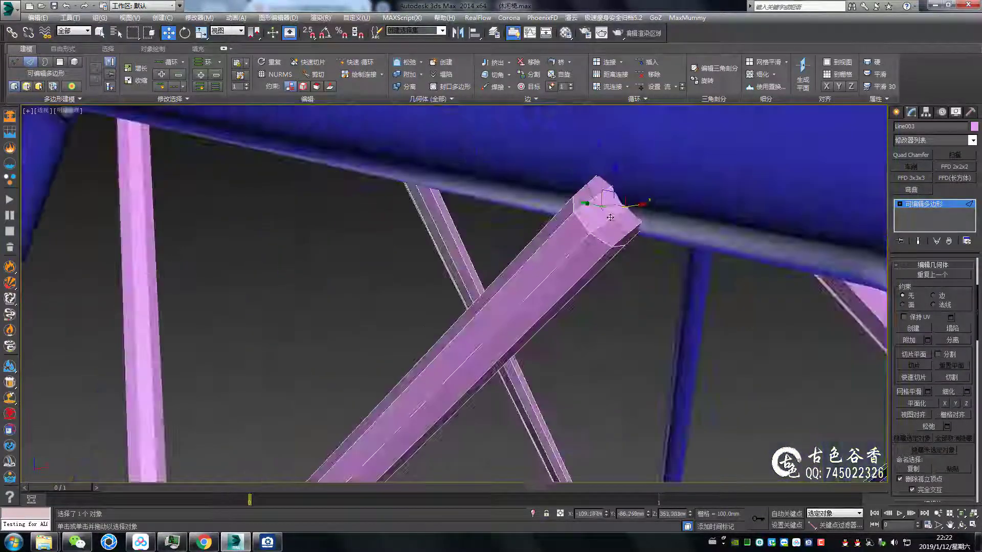